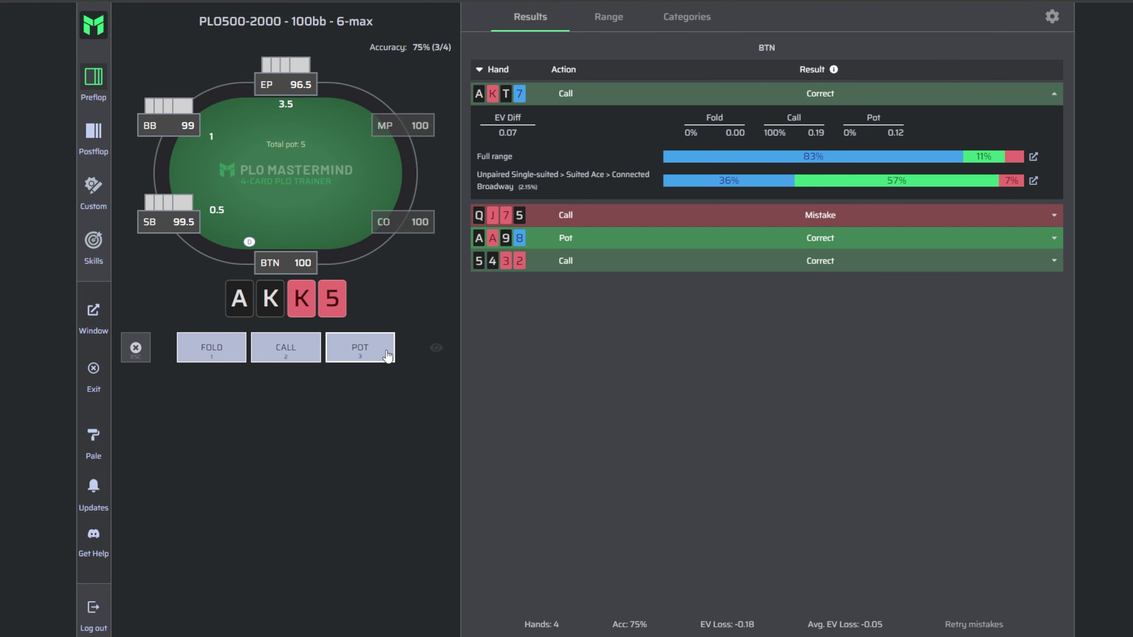
Step: Pot-raise AKK5, then bring up the solver range for the spot
click(360, 350)
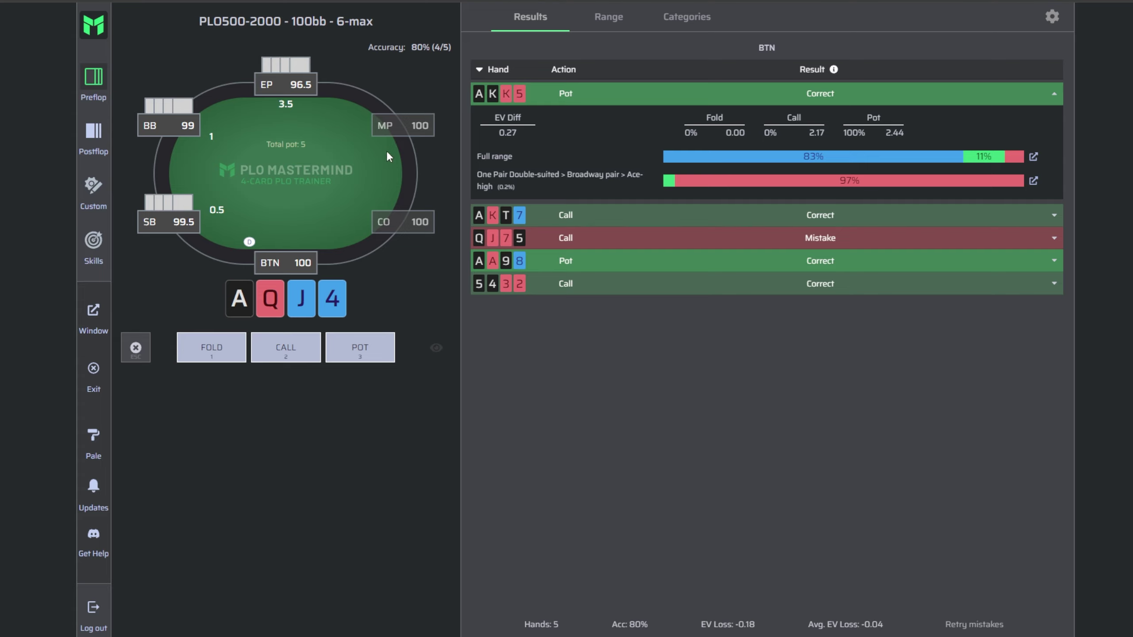
click(608, 29)
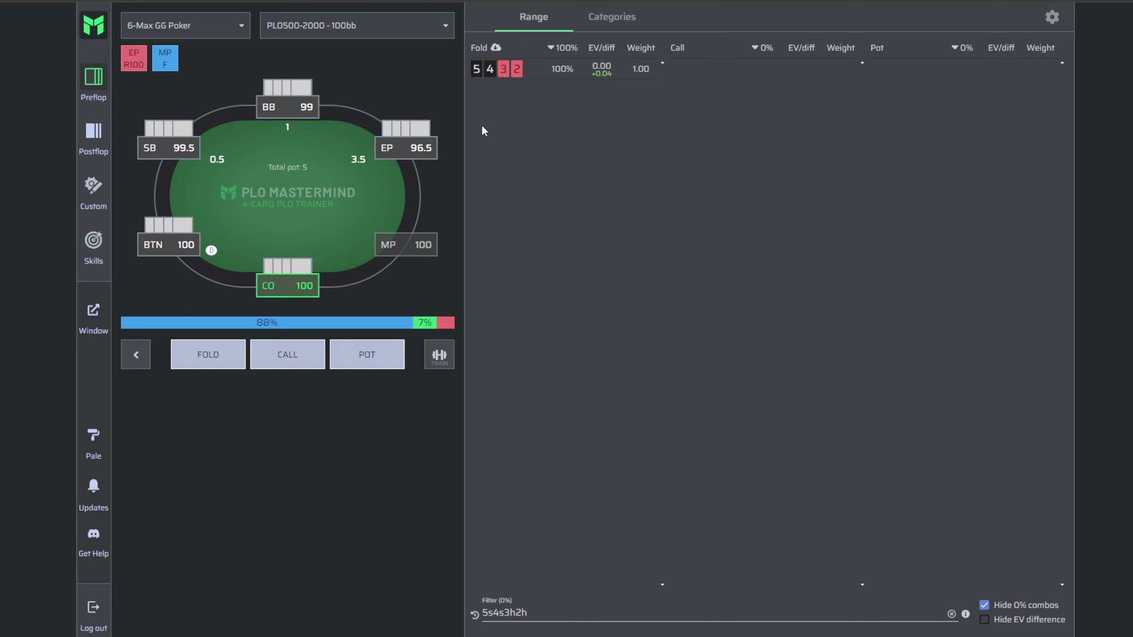
Step: Delete the 5s4s3h2h hand filter so the range viewer shows every combo
double_click(580, 613)
key(BackSpace)
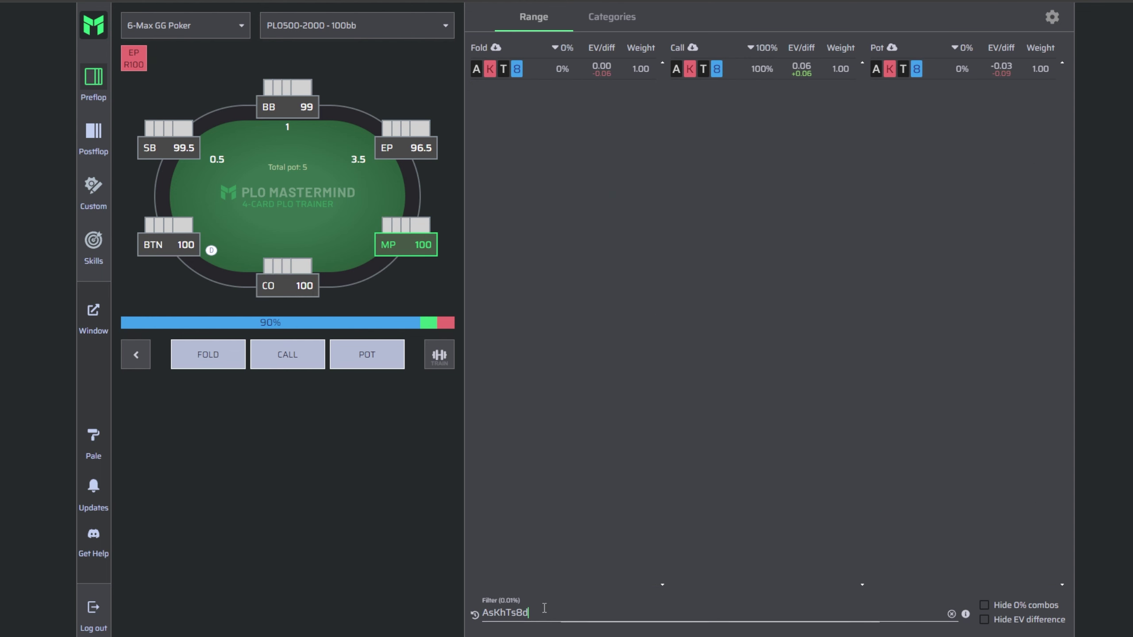
drag(530, 614, 397, 609)
key(BackSpace)
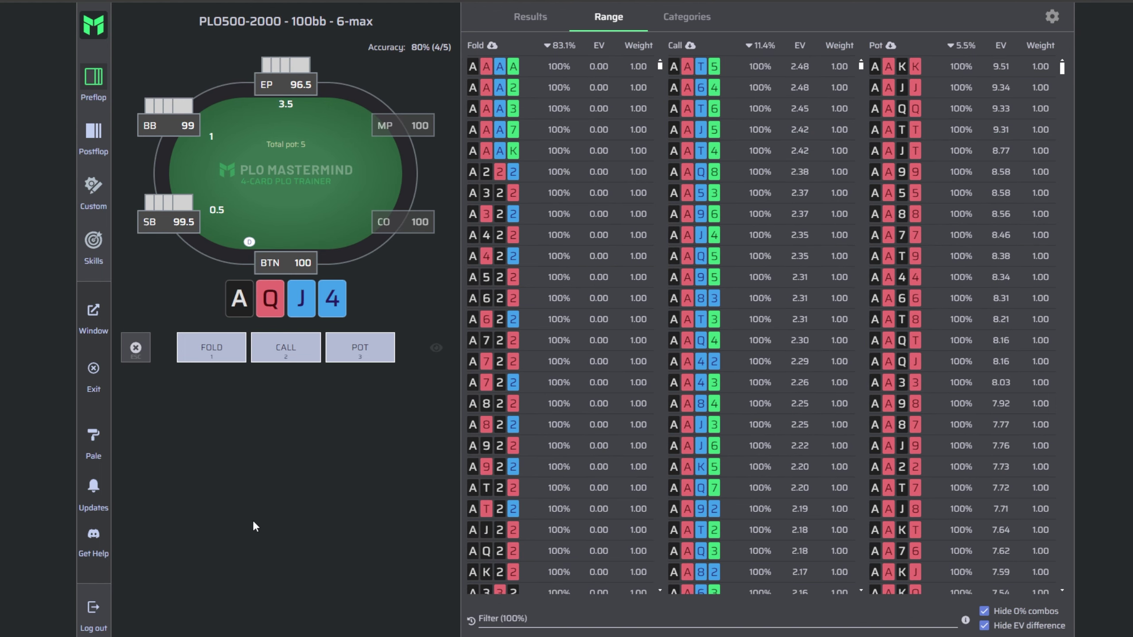
Step: Fold AQJ4 and call AJT3 with Results showing, then copy the AJT3 hand
click(217, 343)
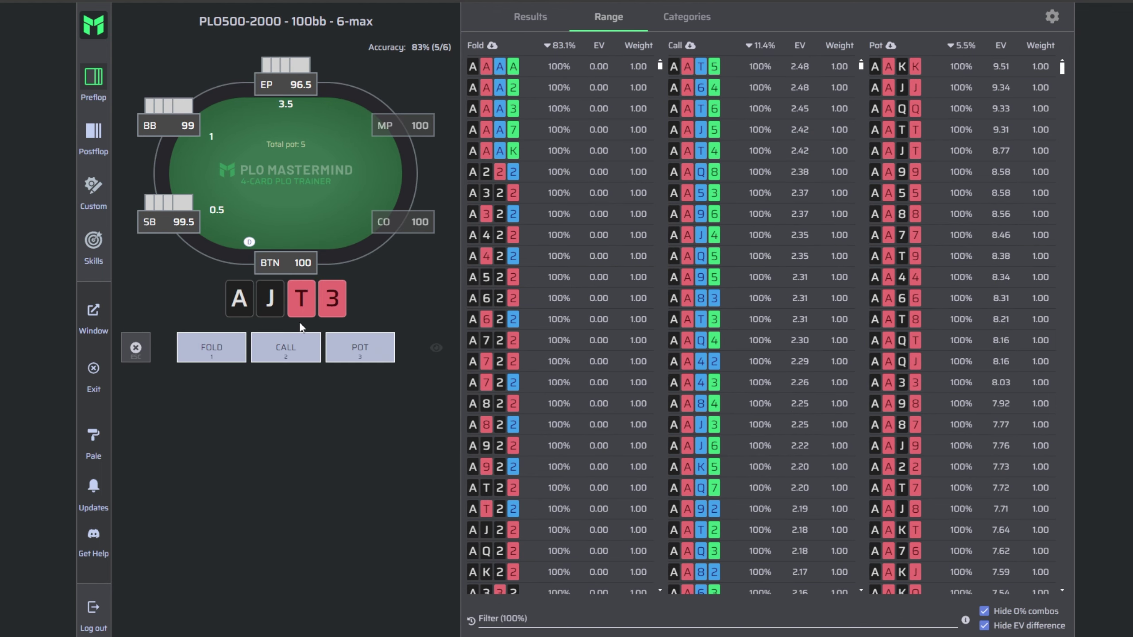
click(530, 16)
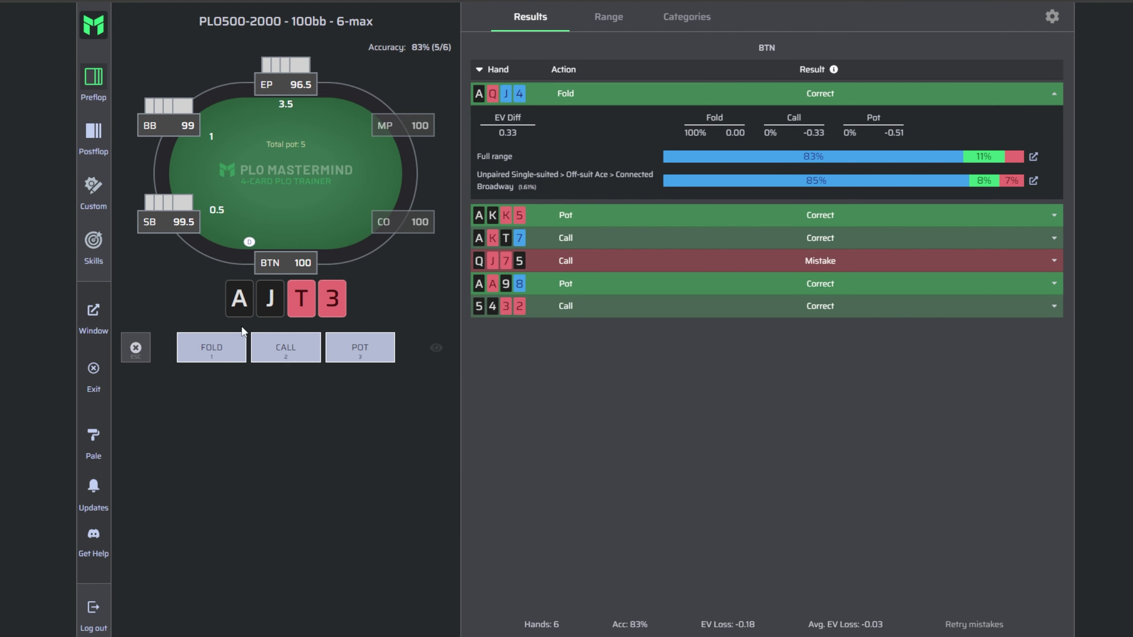
click(291, 347)
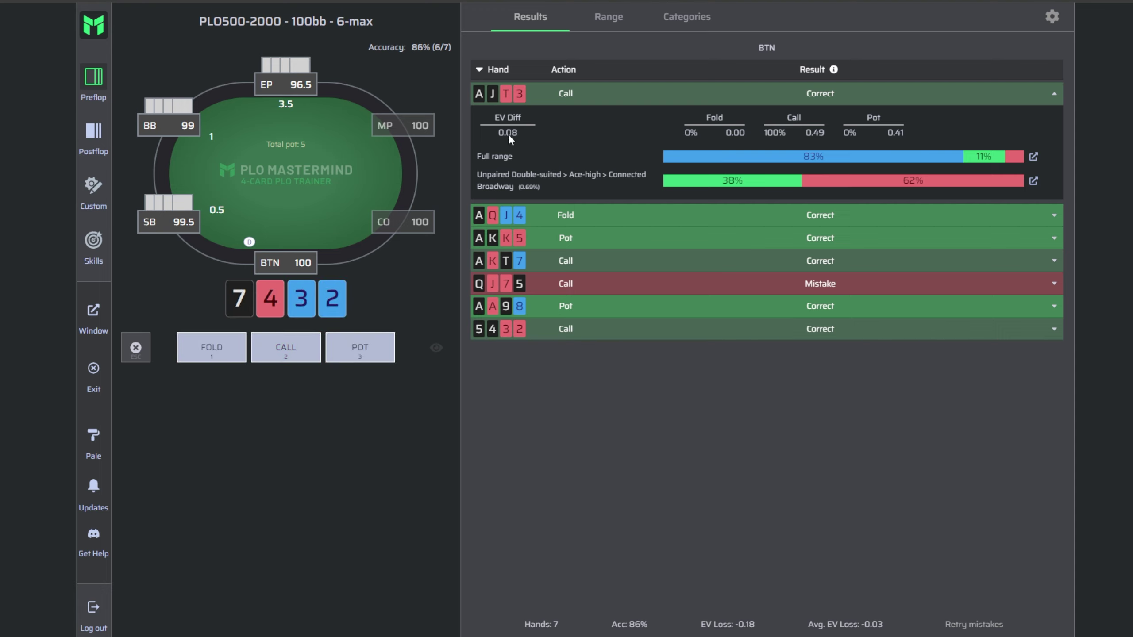
click(499, 107)
Step: Filter the range explorer to AJT3 with Hide 0% and Hide EV difference, then fold 7432
key(alt+Tab)
key(ctrl+v)
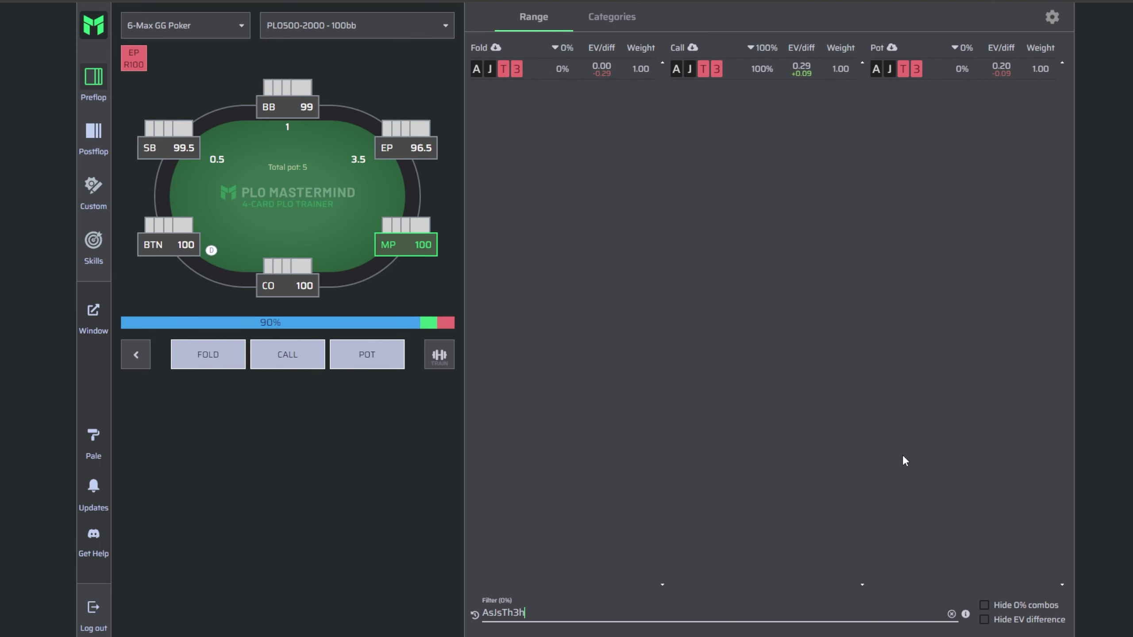
click(1009, 606)
click(984, 619)
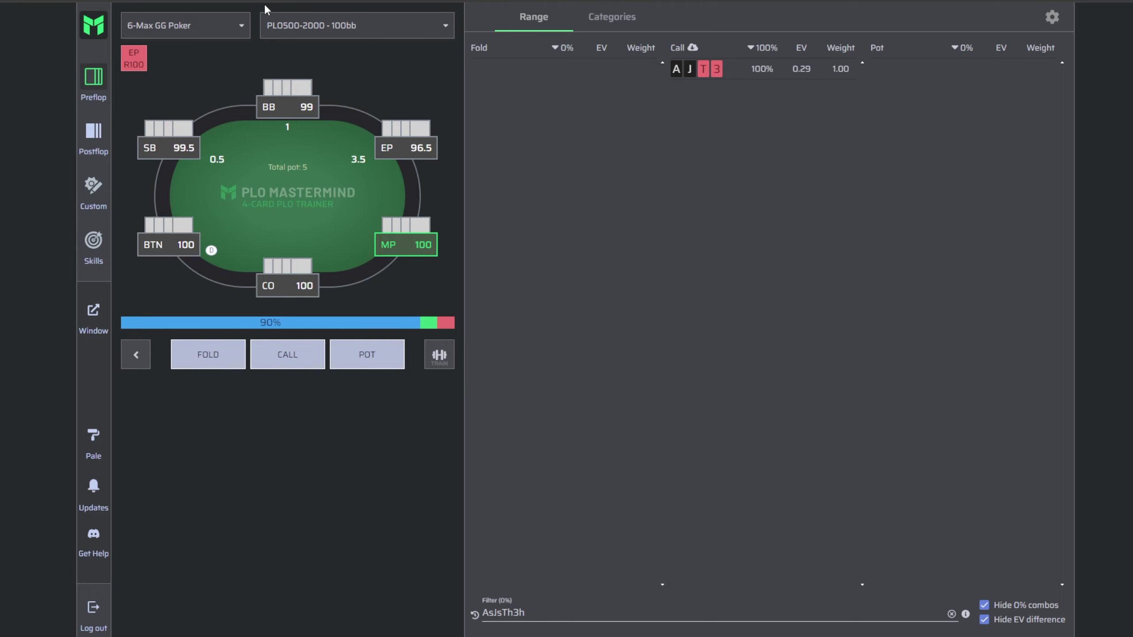
key(alt+Tab)
key(1)
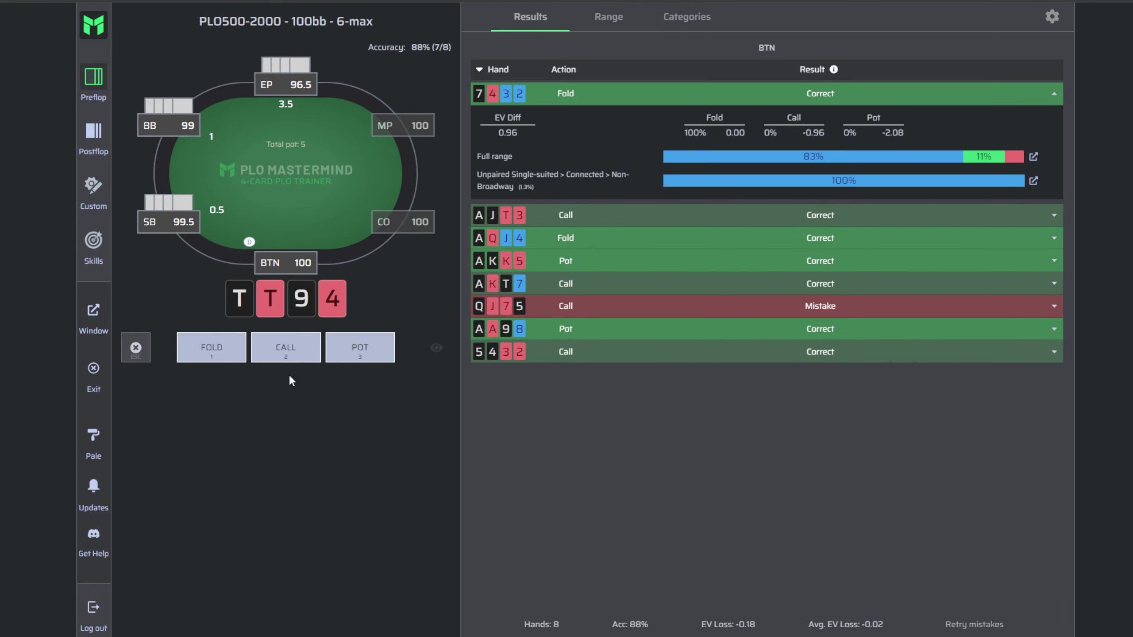
Step: Call with TT94 and AQ96, then copy the AQ96 hand from Results
click(281, 348)
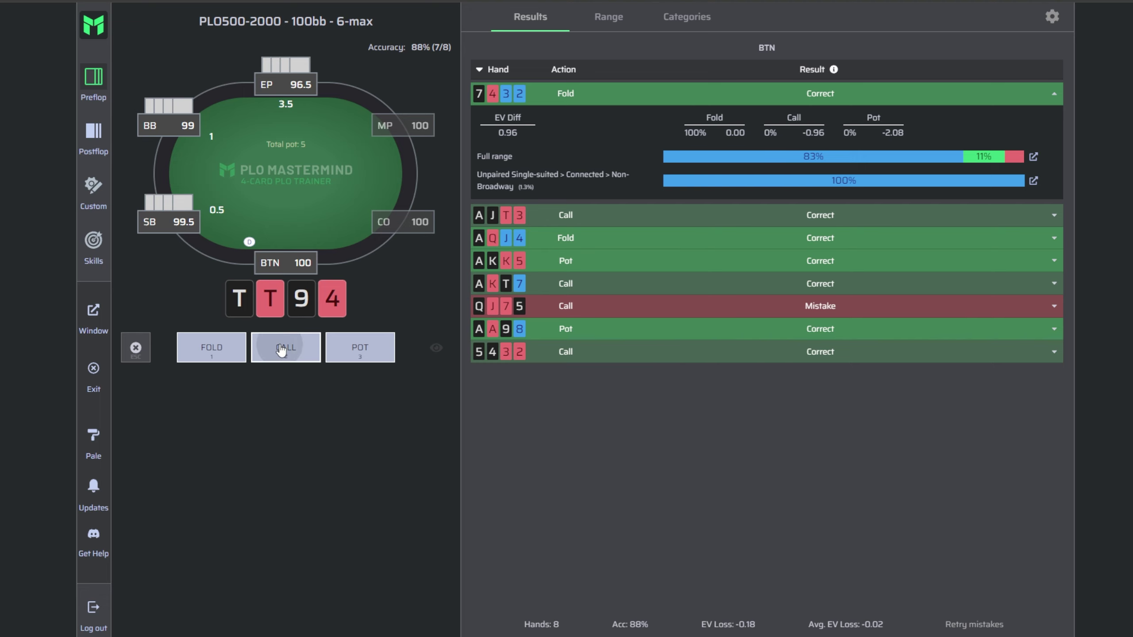
mouse_move(791, 155)
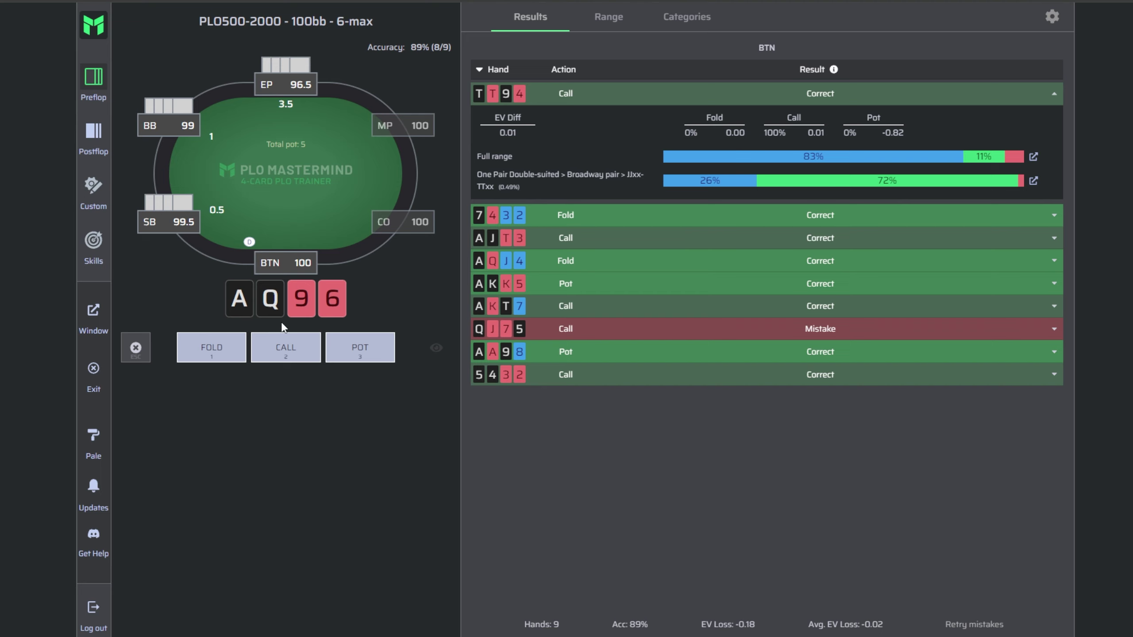
click(284, 346)
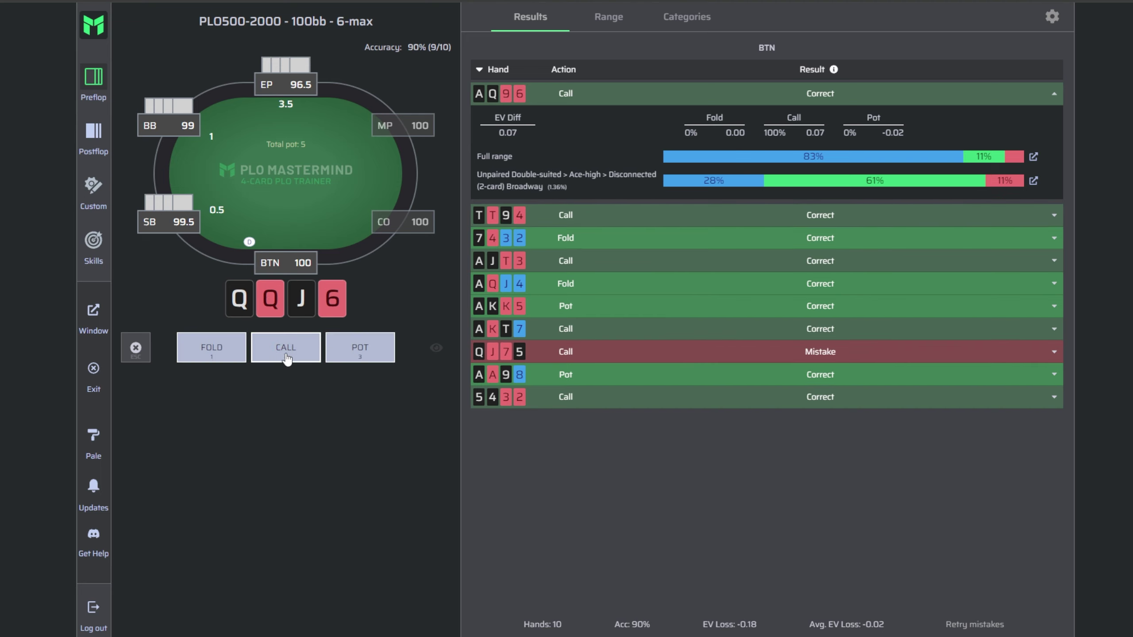
click(503, 99)
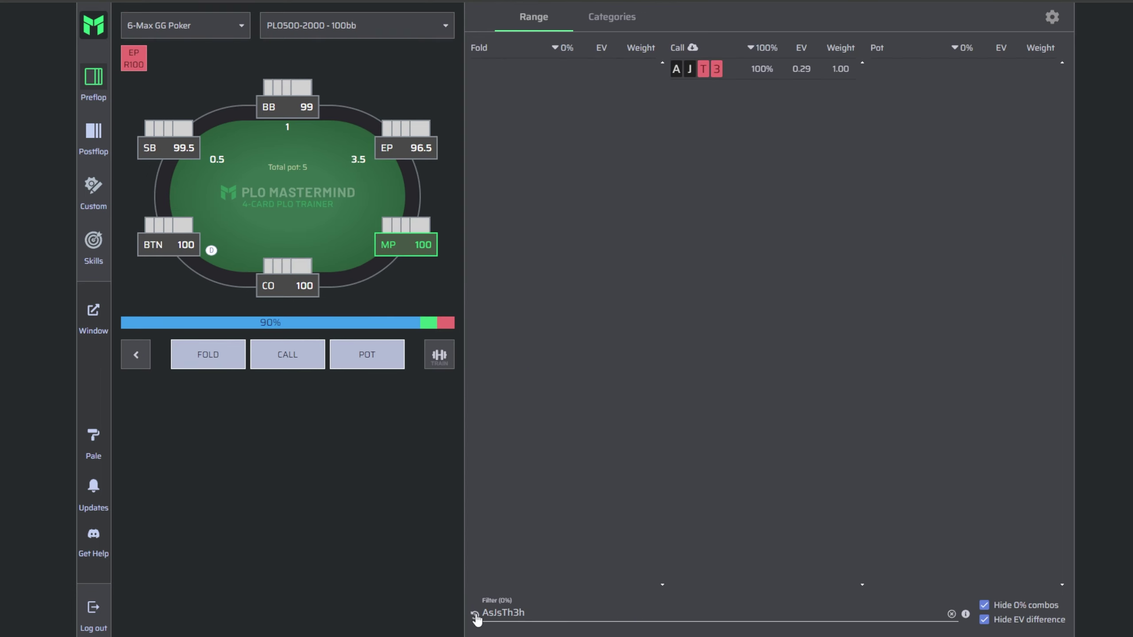
Step: Filter to AsQs9h6h with EV differences shown, then refilter to AQ96$ds
double_click(542, 614)
text(AsQs9h6h)
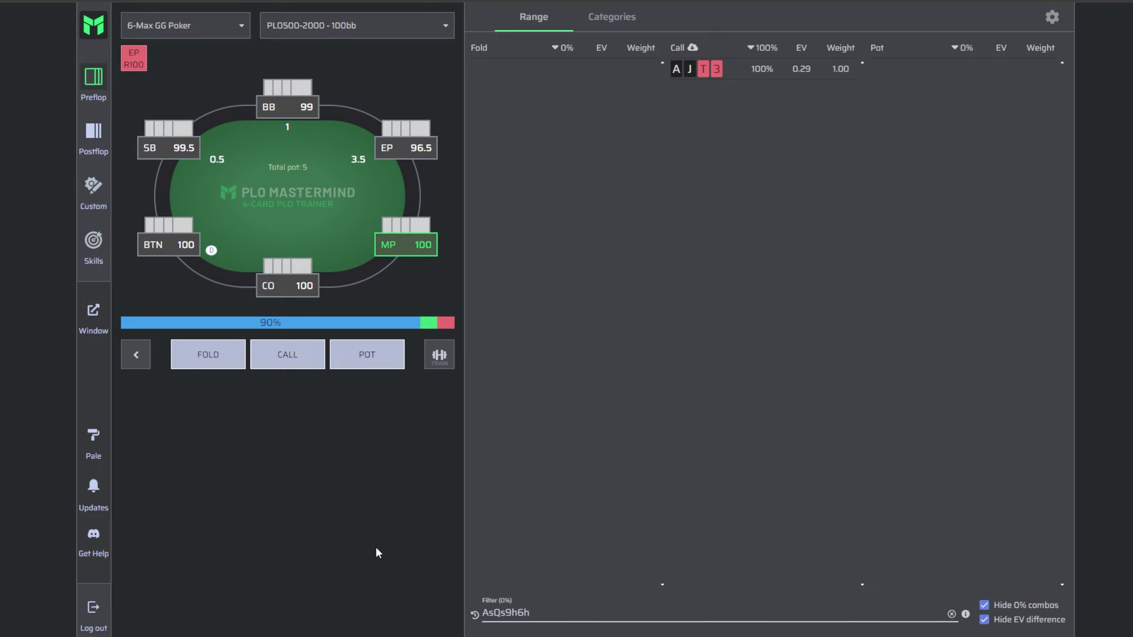
click(984, 620)
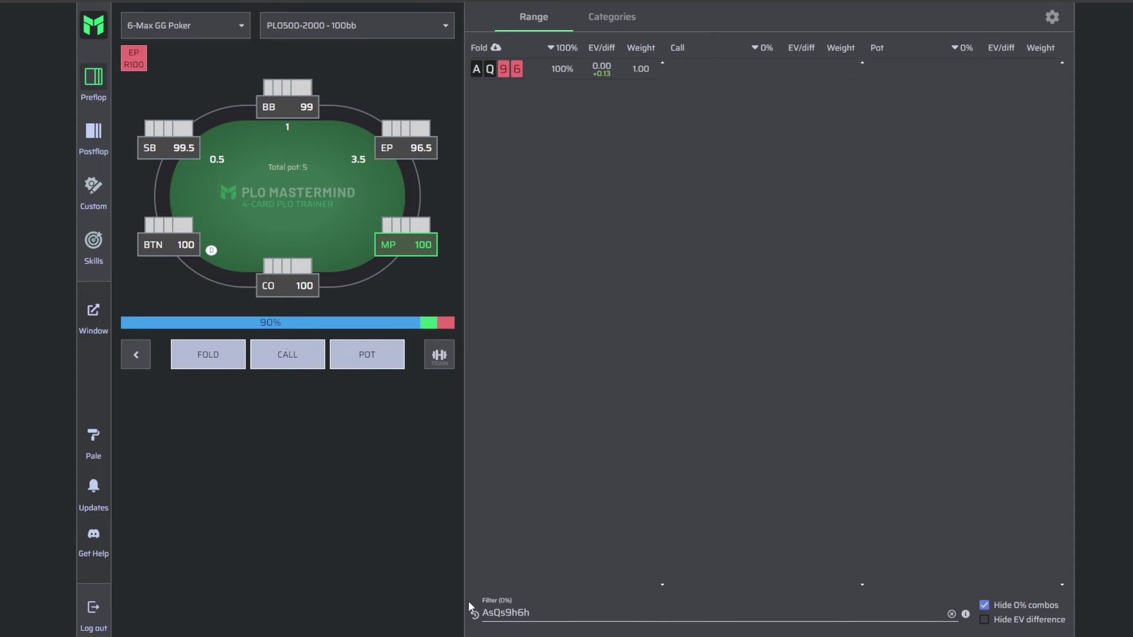
double_click(521, 614)
text(AQ96)
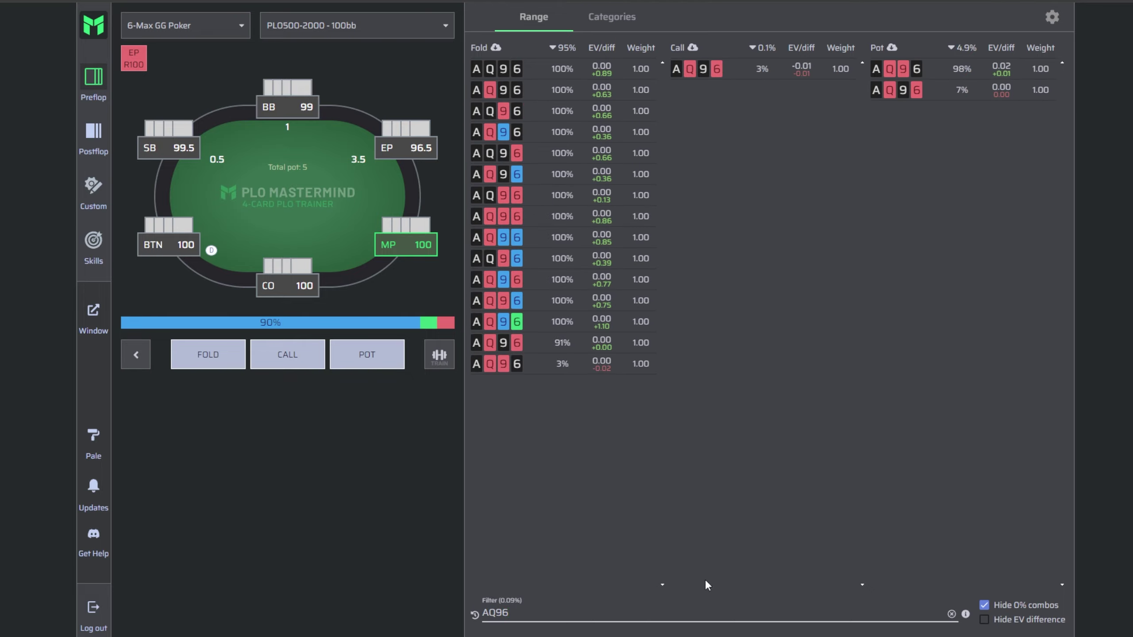
text($ds)
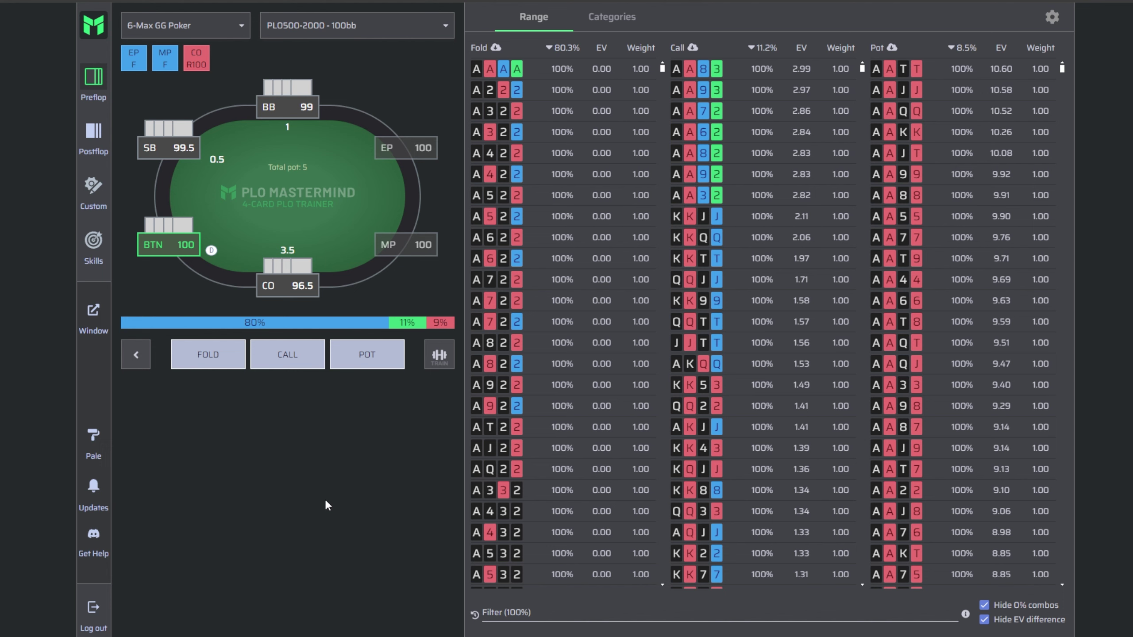
Step: Set the range explorer filter to (KK,QQ,JJ)!AA
click(553, 609)
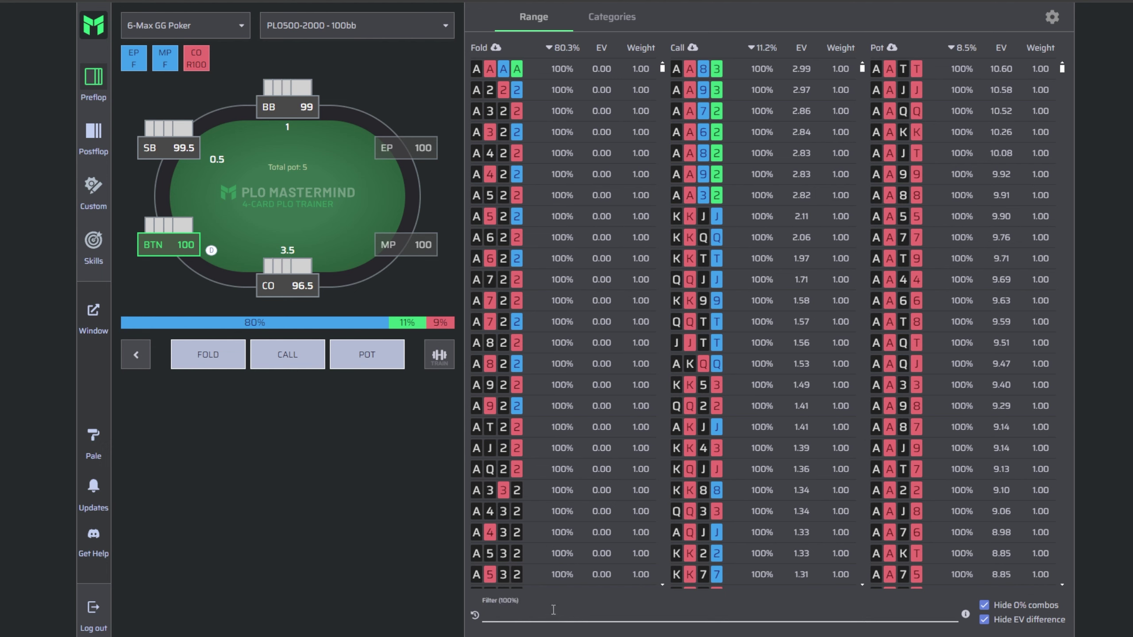
text((KK,QQ,JJ)!A)
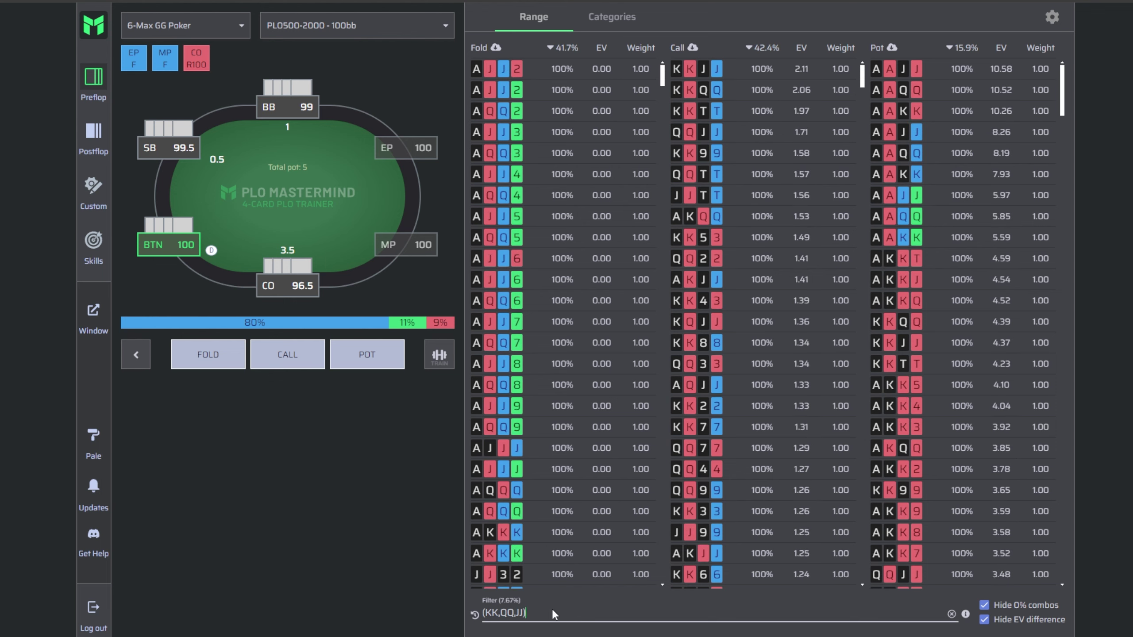
text(A)
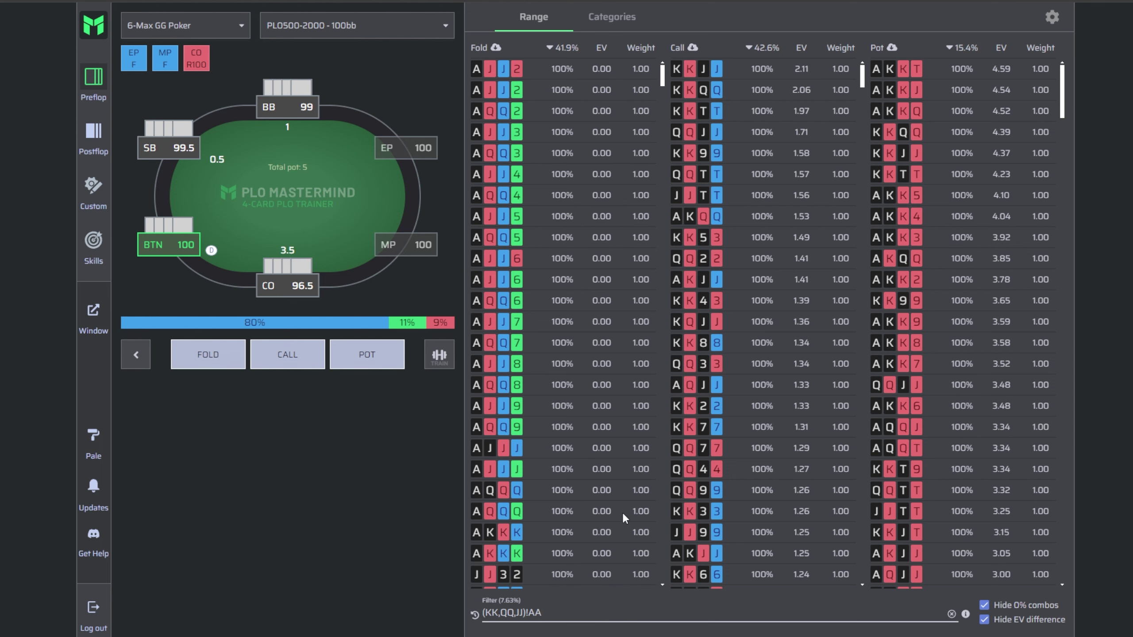
Step: Switch to the Categories view of the button's range against the CO raise
click(612, 17)
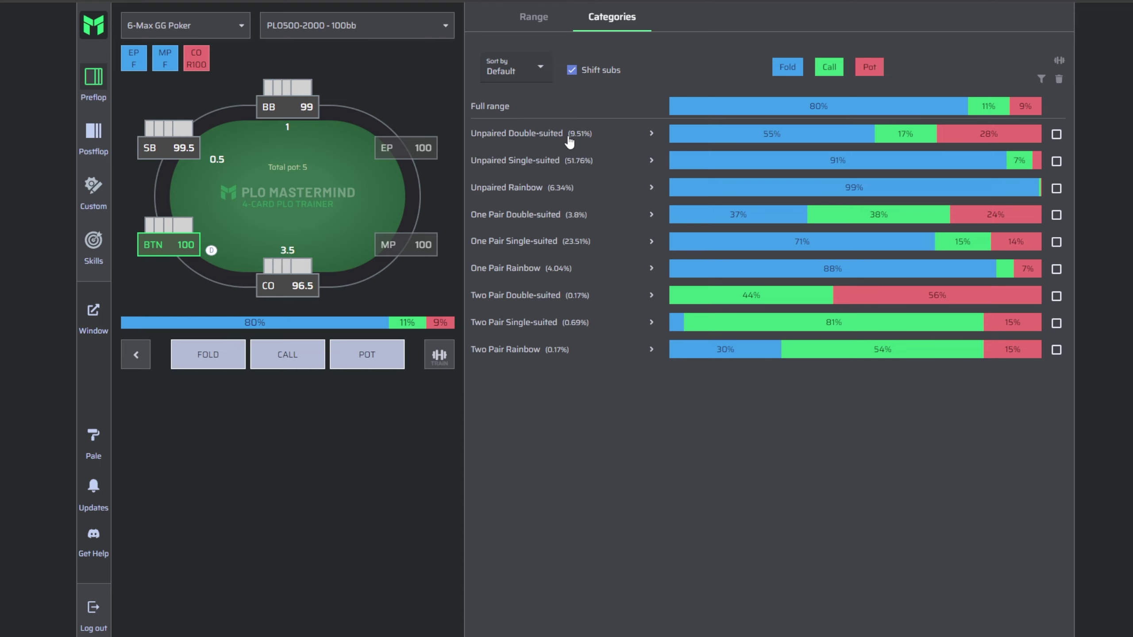
mouse_move(986, 143)
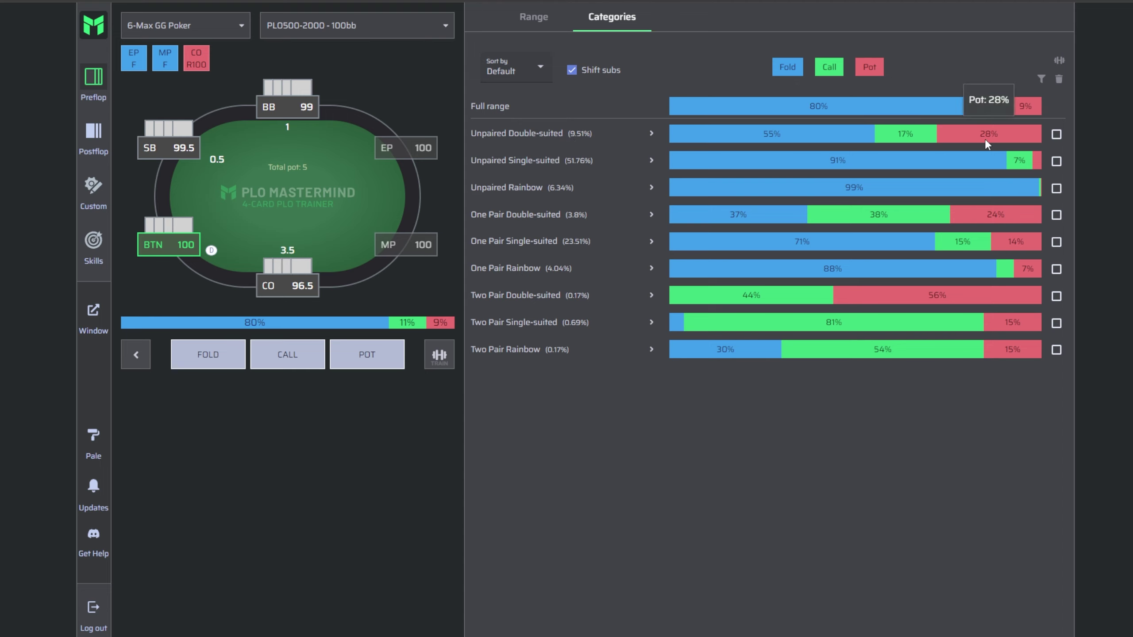
Step: Expand Unpaired Double-suited, then its Ace-high group into subcategories
click(614, 141)
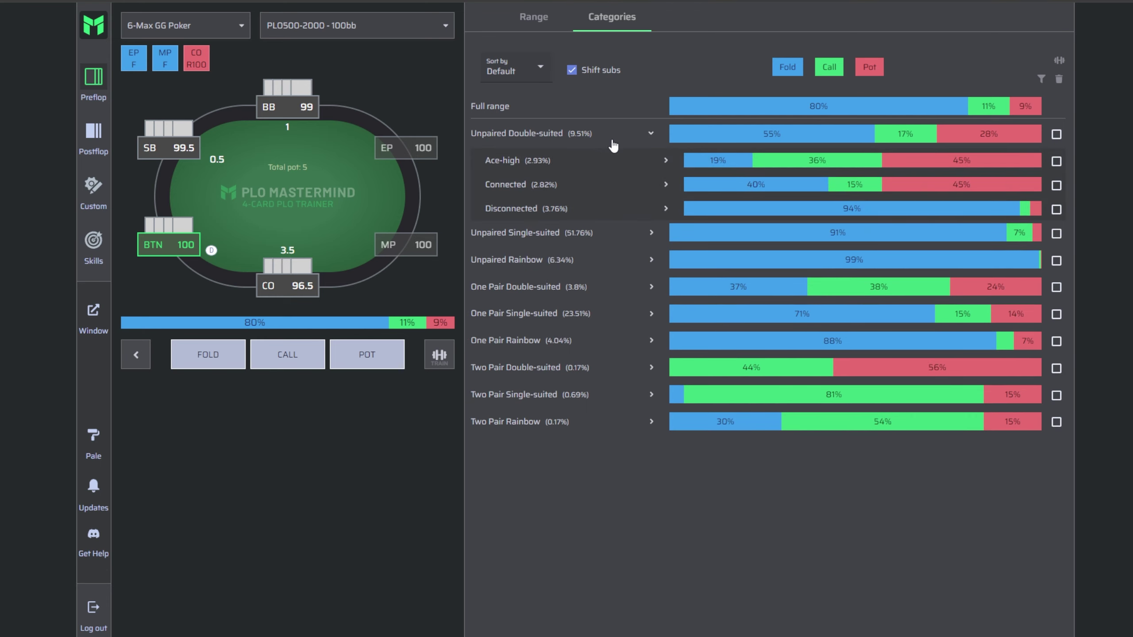
mouse_move(906, 164)
mouse_move(899, 184)
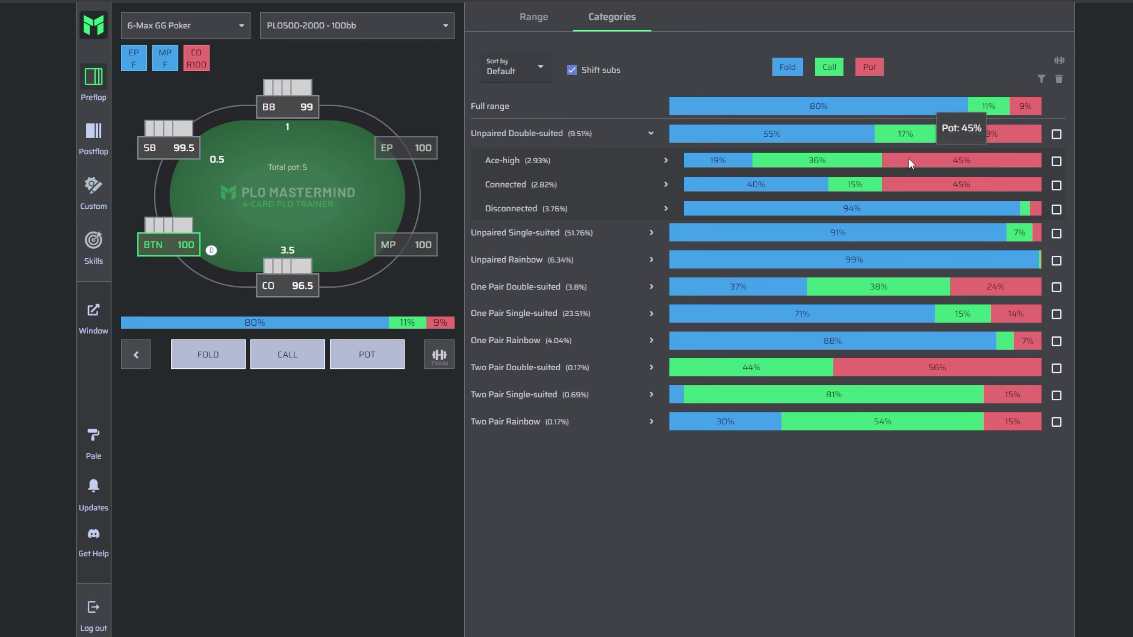
mouse_move(1035, 208)
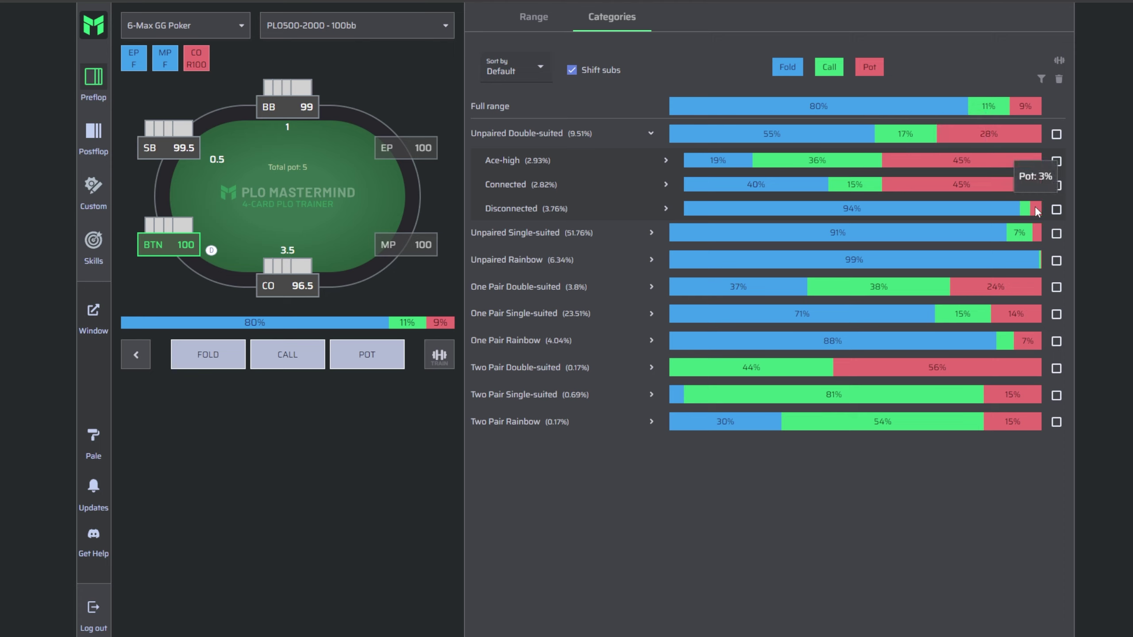
click(547, 164)
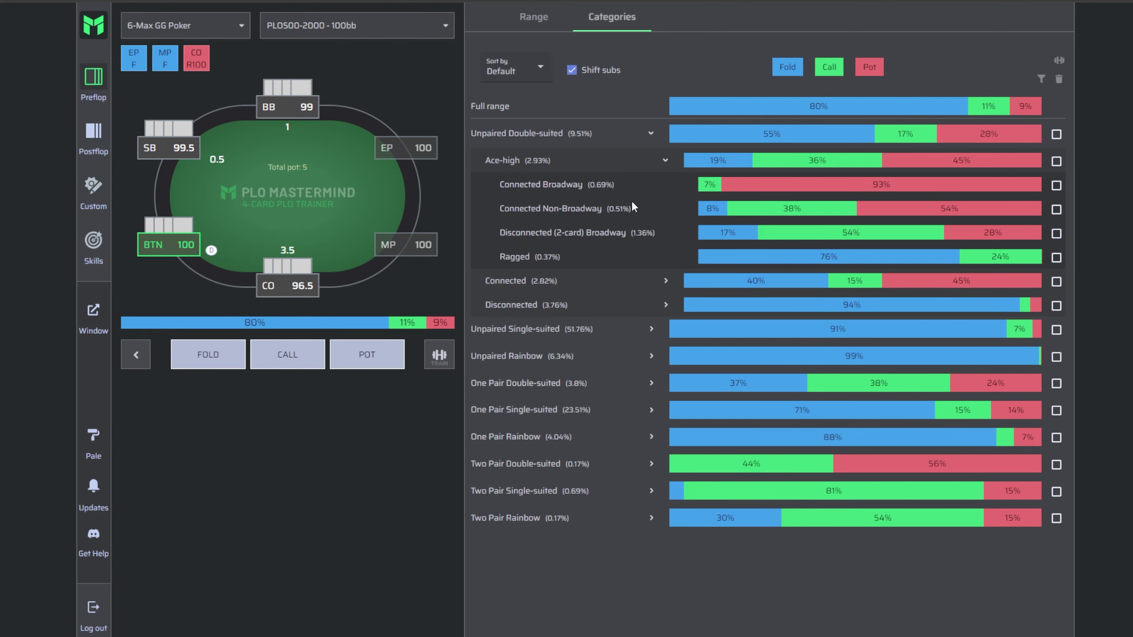
mouse_move(714, 190)
Step: Select Connected Broadway and show its ace-high double-suited combos in the range view
click(1056, 185)
click(1042, 78)
scroll(930, 219, down, 15)
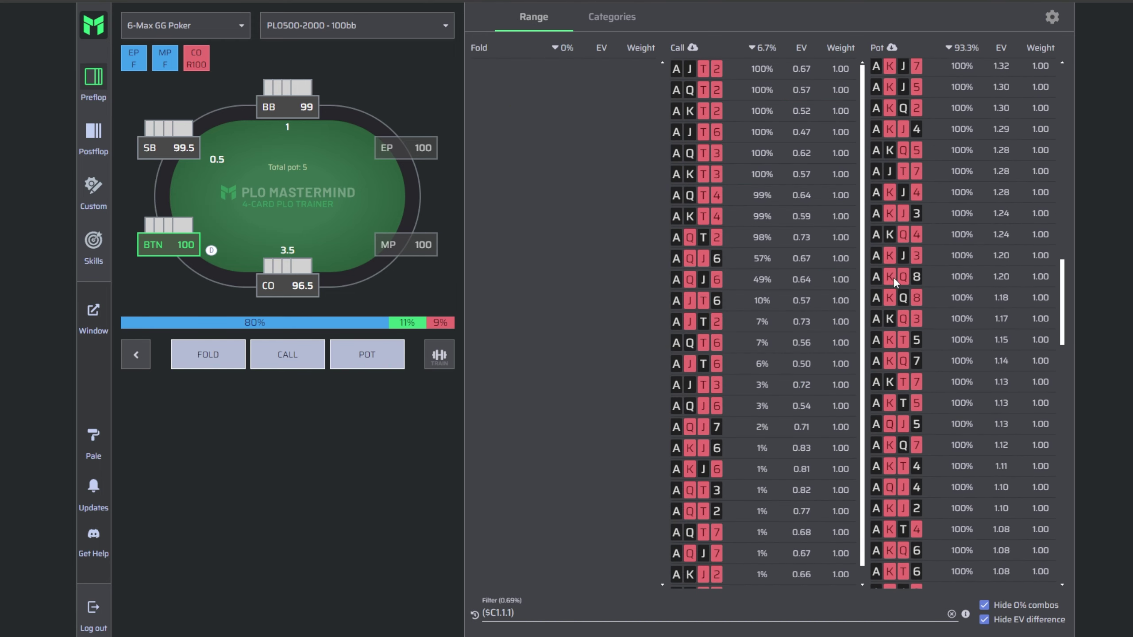
scroll(901, 260, up, 6)
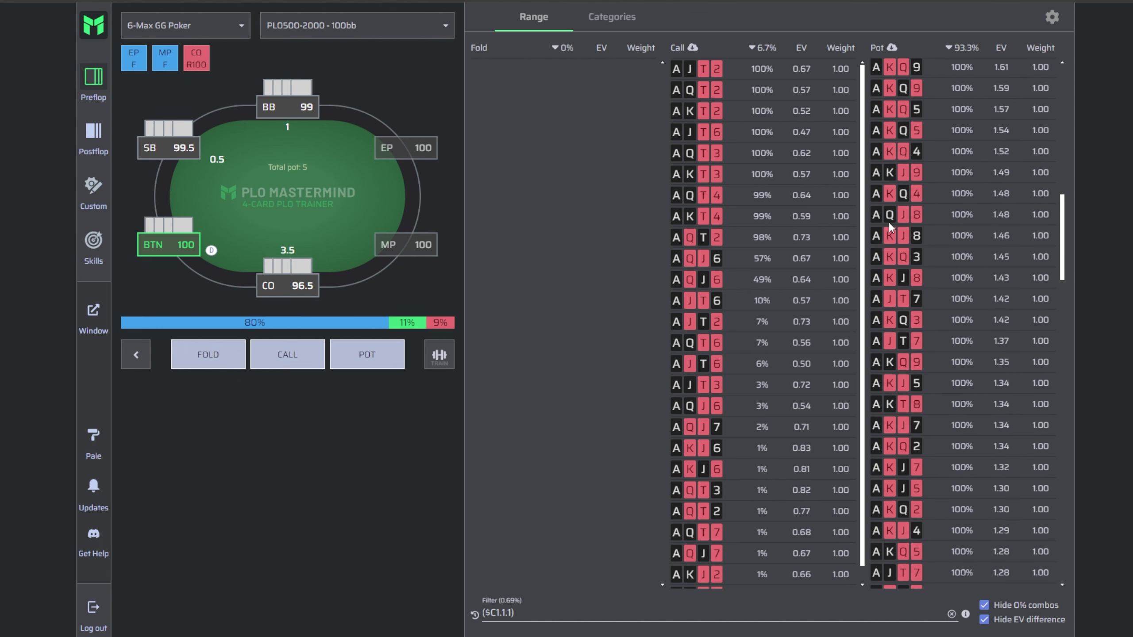